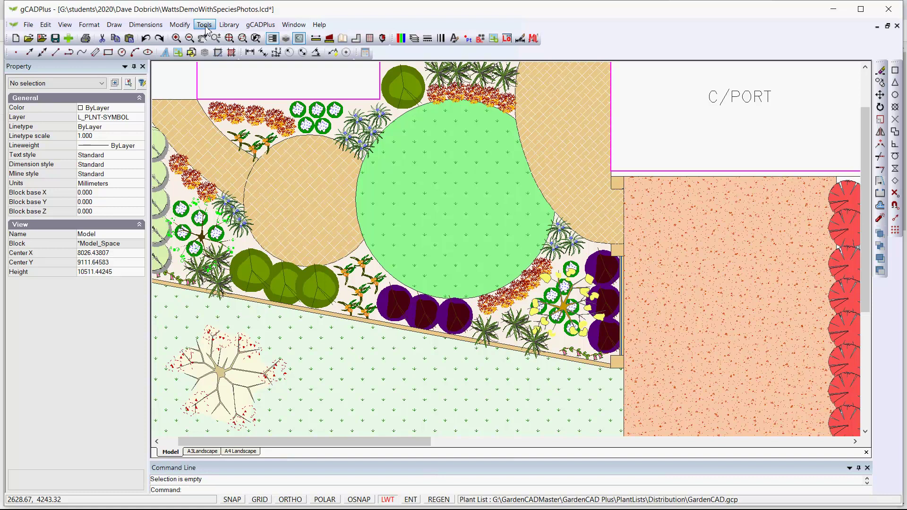
# Open the Plant Database and browse the species records one by one up to Acacia dealbata
pyautogui.click(205, 26)
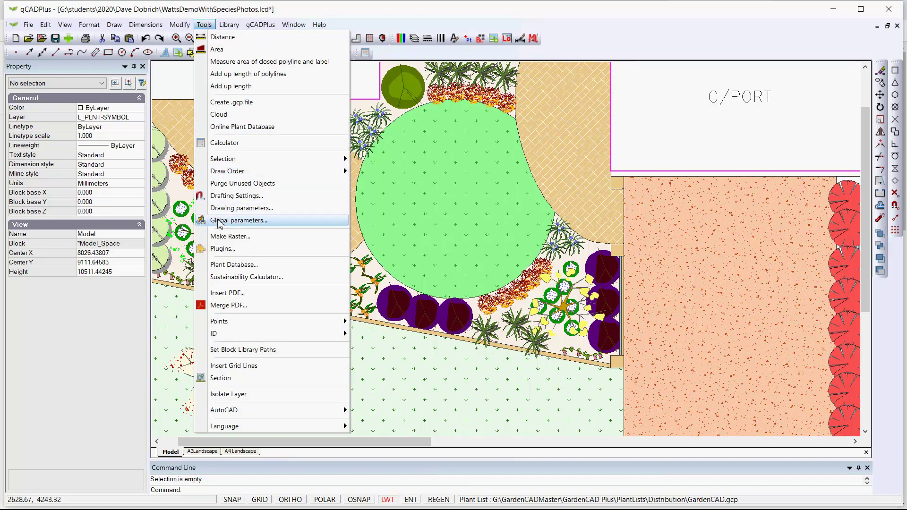
pyautogui.click(234, 265)
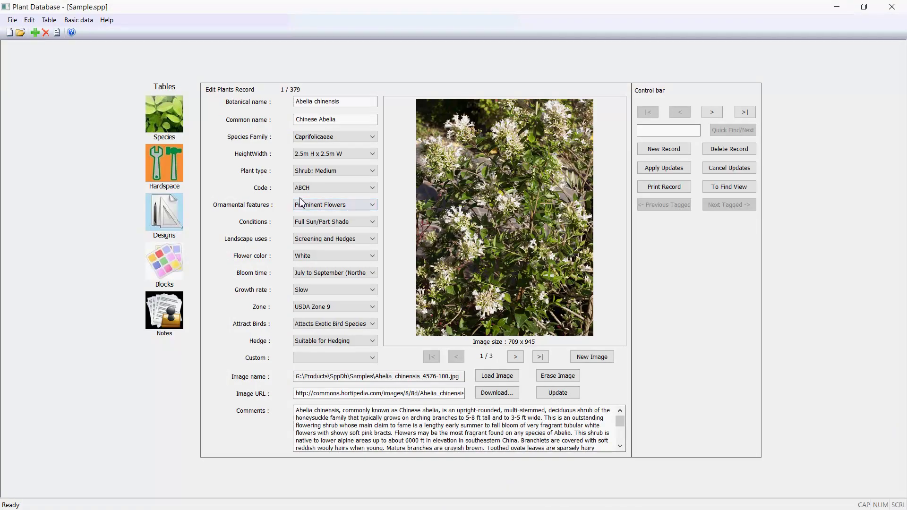
pyautogui.click(655, 132)
pyautogui.click(713, 113)
pyautogui.click(713, 114)
pyautogui.click(713, 113)
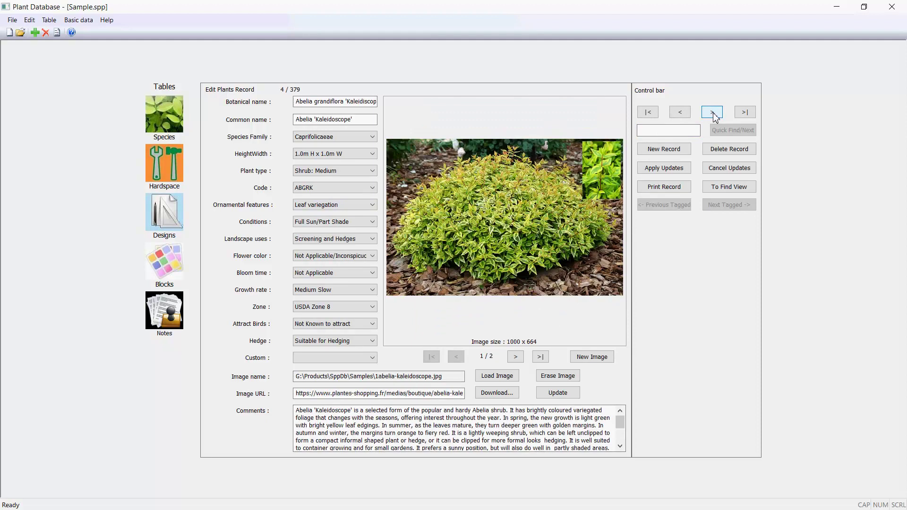
pyautogui.click(713, 114)
pyautogui.click(713, 114)
pyautogui.click(712, 113)
pyautogui.click(712, 112)
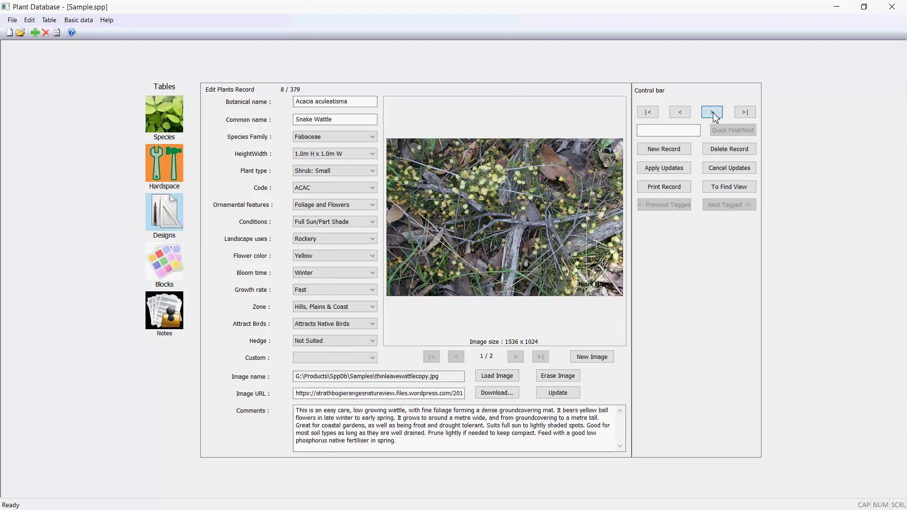
pyautogui.click(712, 114)
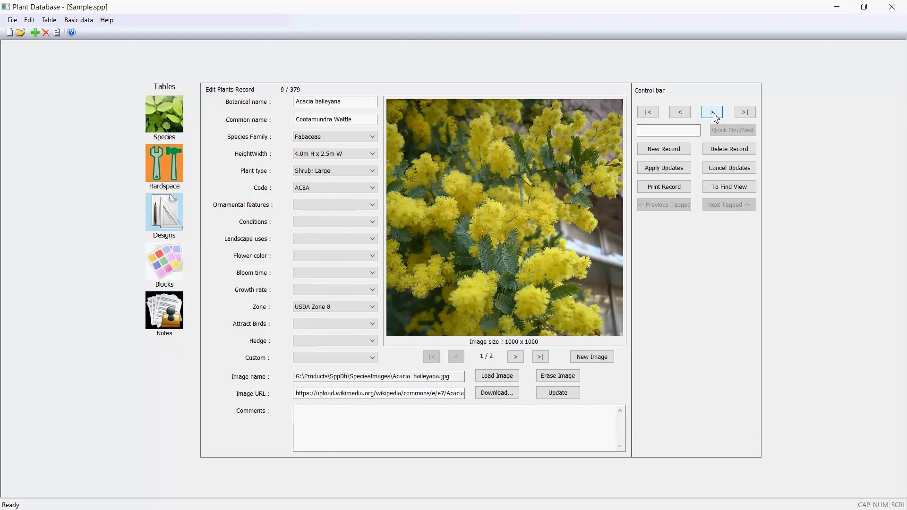
pyautogui.click(713, 113)
pyautogui.click(713, 113)
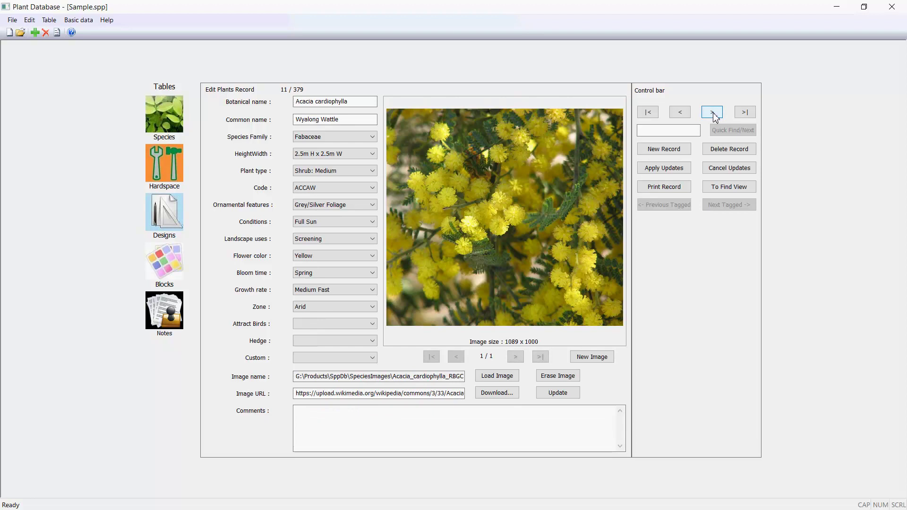
pyautogui.click(713, 114)
pyautogui.click(713, 113)
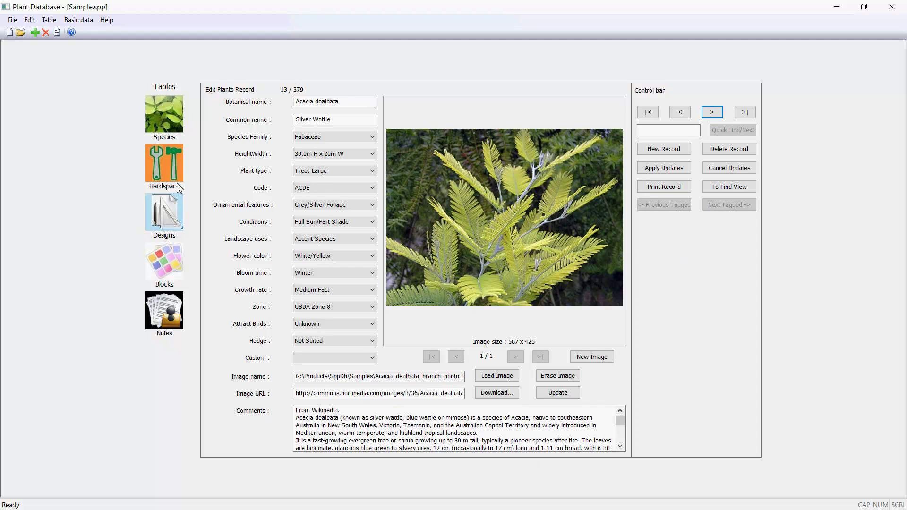
# View the Hardspace table in the database and return to the Species table
pyautogui.click(164, 168)
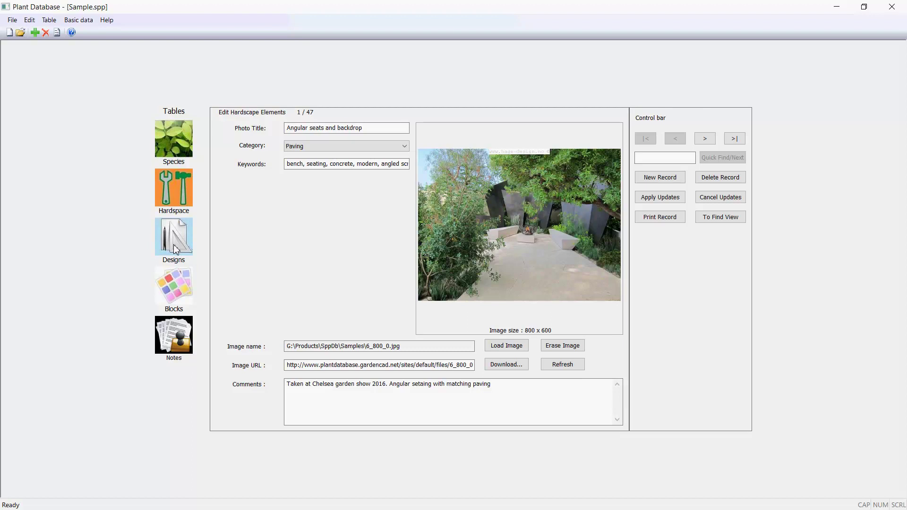
pyautogui.click(171, 154)
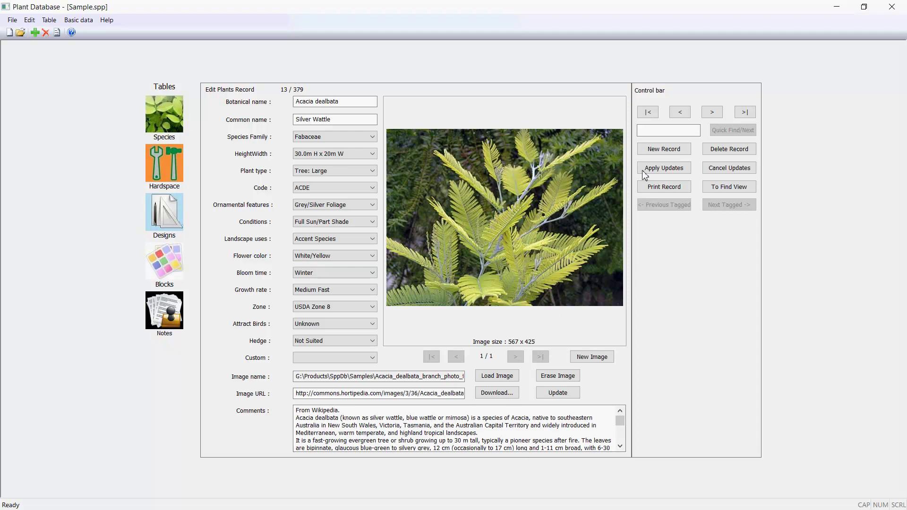
# Search the species table for "pime" and go to the Pimelea ferruginea record
pyautogui.click(646, 131)
pyautogui.write('pime')
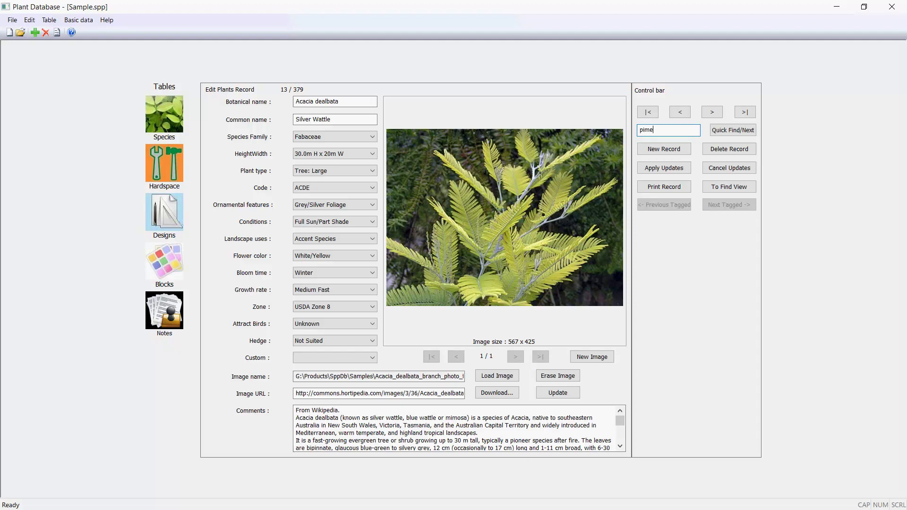
pyautogui.write('a')
pyautogui.press('Return')
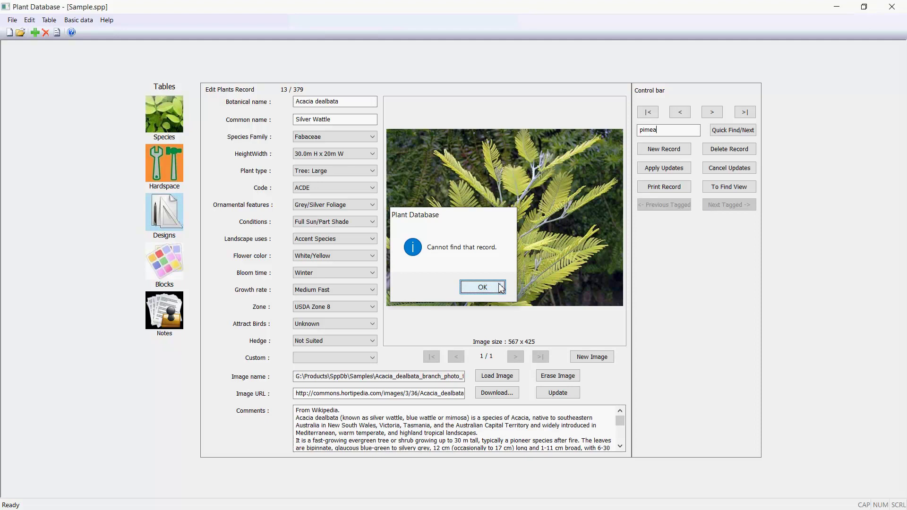
pyautogui.click(483, 287)
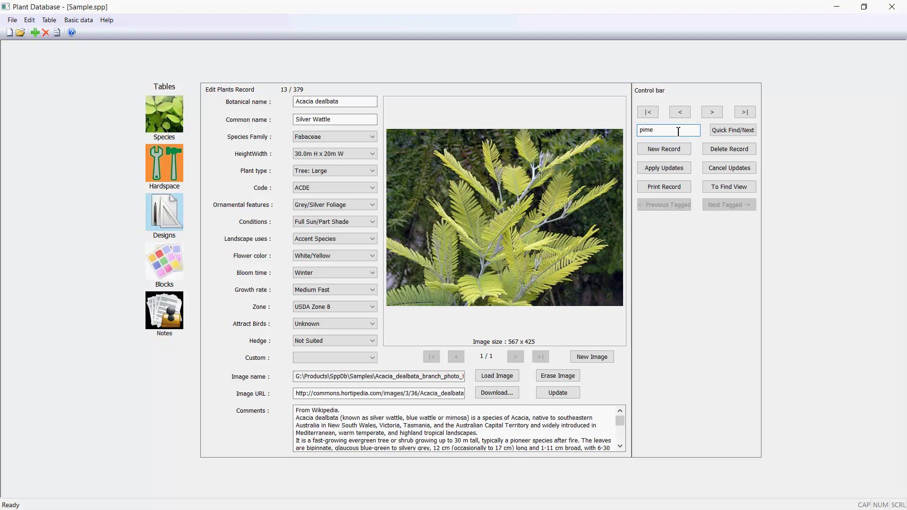
pyautogui.press('Return')
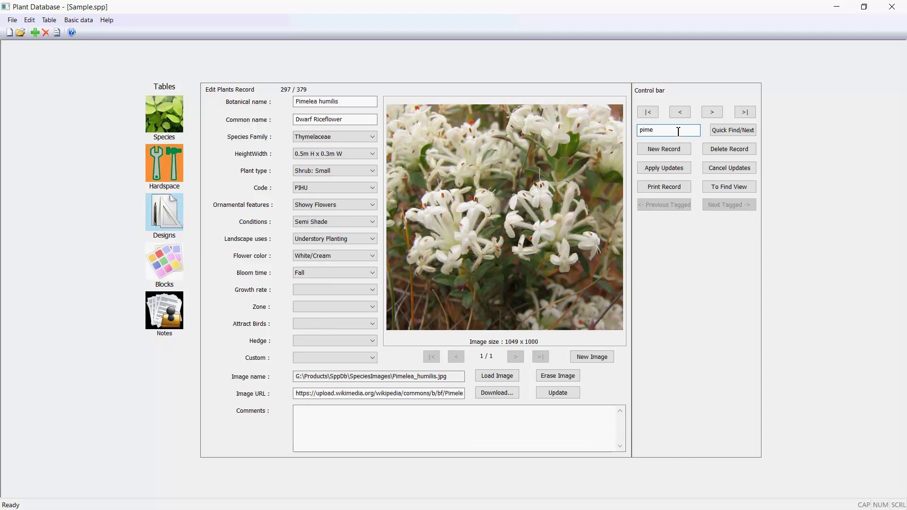
pyautogui.click(711, 113)
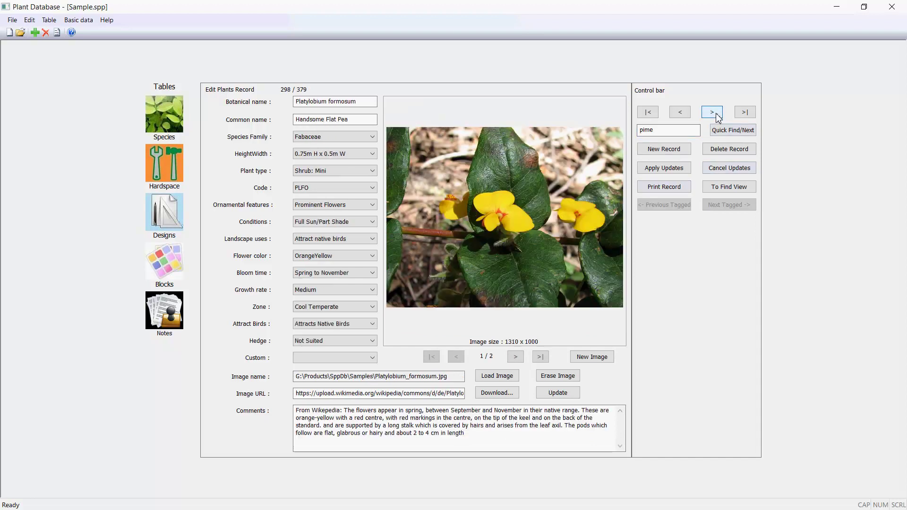
pyautogui.click(680, 113)
pyautogui.click(680, 114)
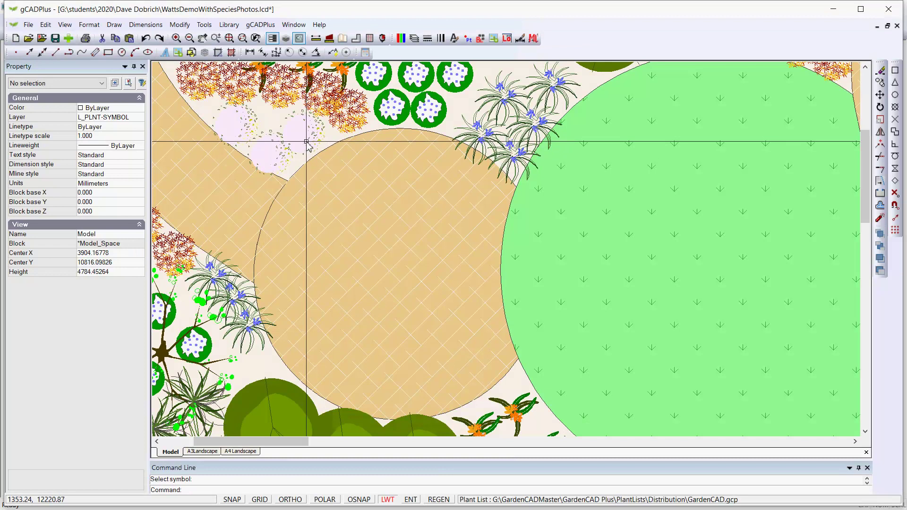
# In the gCADPlus drawing, assign the small shrub Pimelea ferruginea from the plant list to the pale pink symbol nearest the circular paving
pyautogui.click(303, 132)
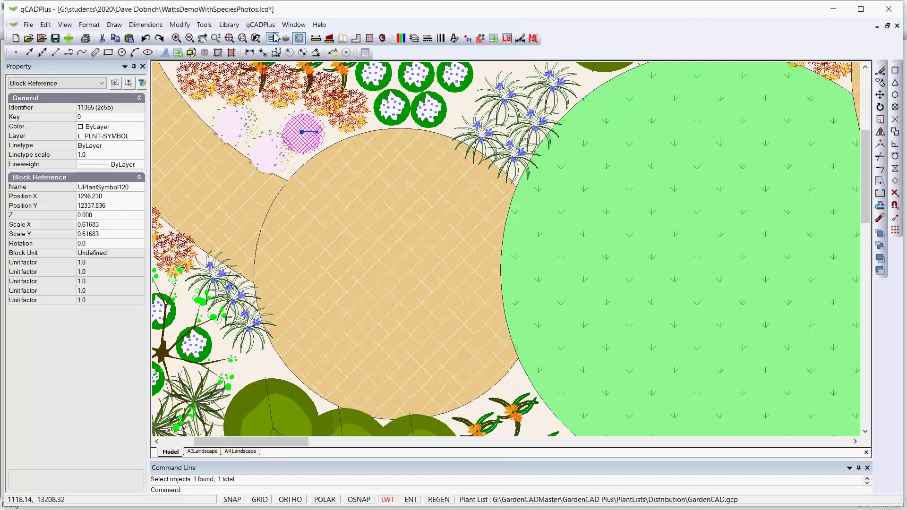
pyautogui.click(260, 25)
pyautogui.moveTo(298, 41)
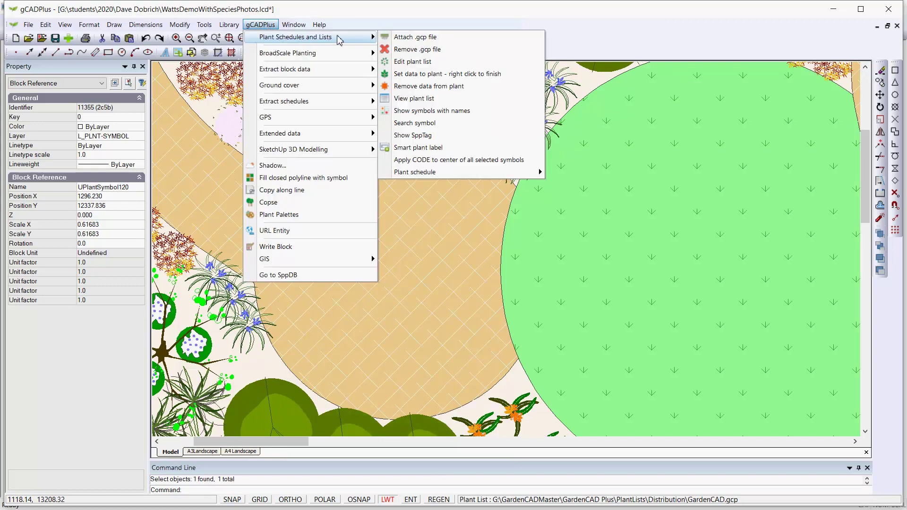
pyautogui.click(425, 76)
pyautogui.click(402, 349)
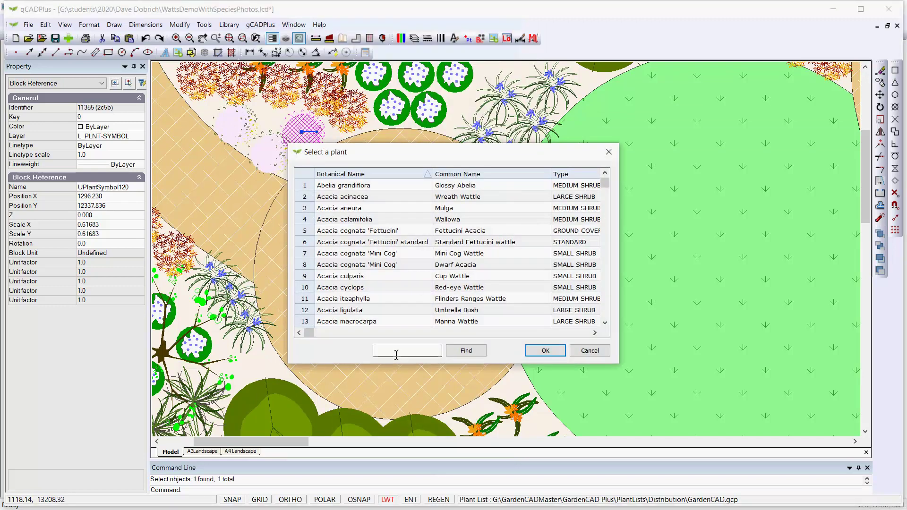
pyautogui.write('pim')
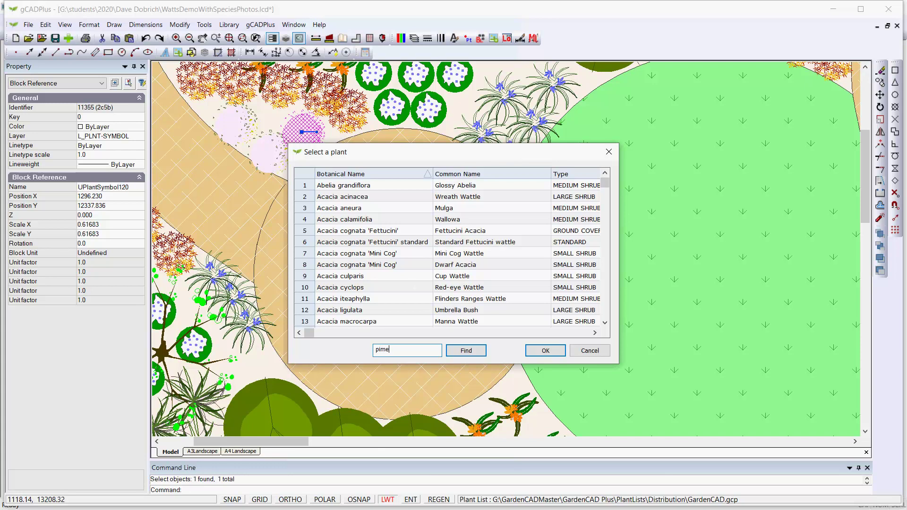
pyautogui.write('e')
pyautogui.press('Return')
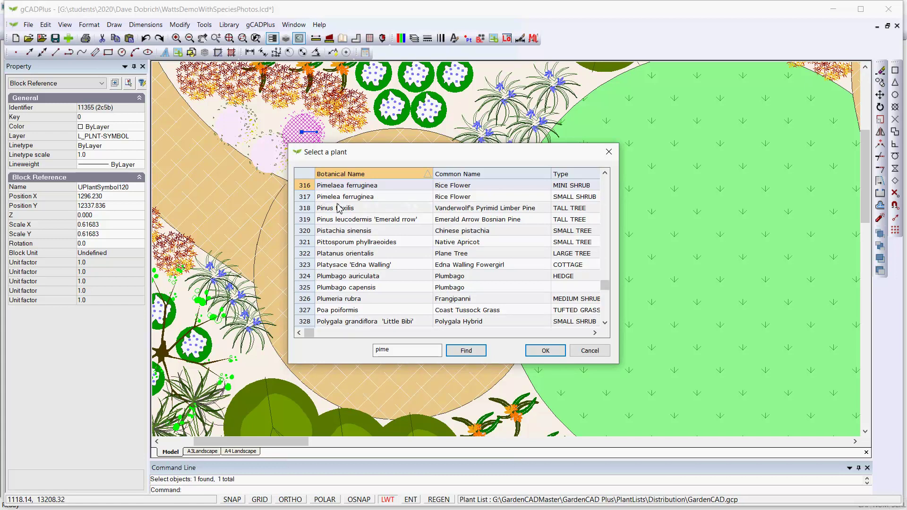
pyautogui.click(311, 197)
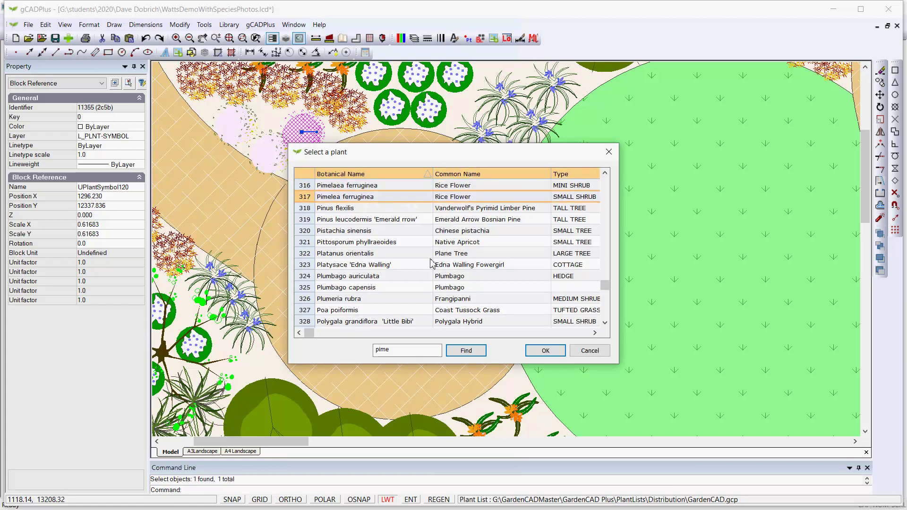
pyautogui.click(545, 352)
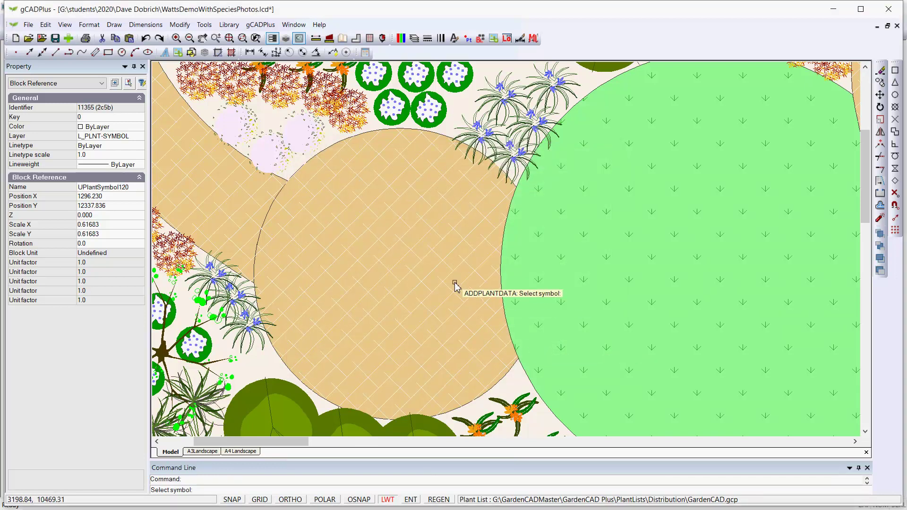
pyautogui.press('Escape')
# Update the existing plant schedule beside the site plan and inspect its Pimelea ferruginea row
pyautogui.scroll(-3, 436, 296)
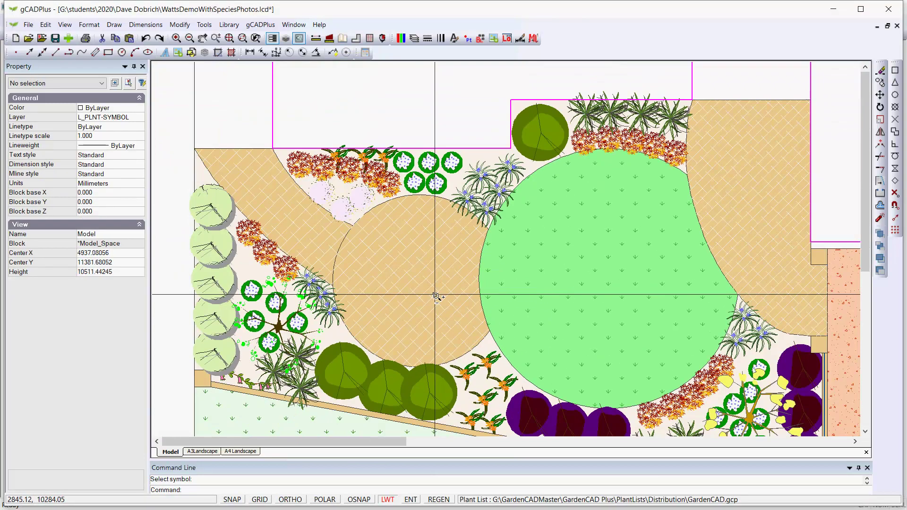
pyautogui.scroll(-1, 436, 297)
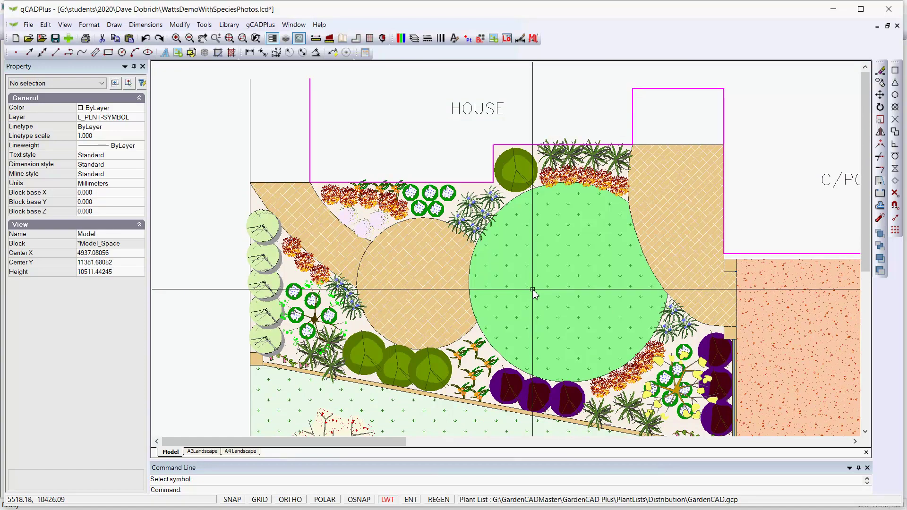
pyautogui.moveTo(532, 293); pyautogui.dragTo(486, 267, button='middle')
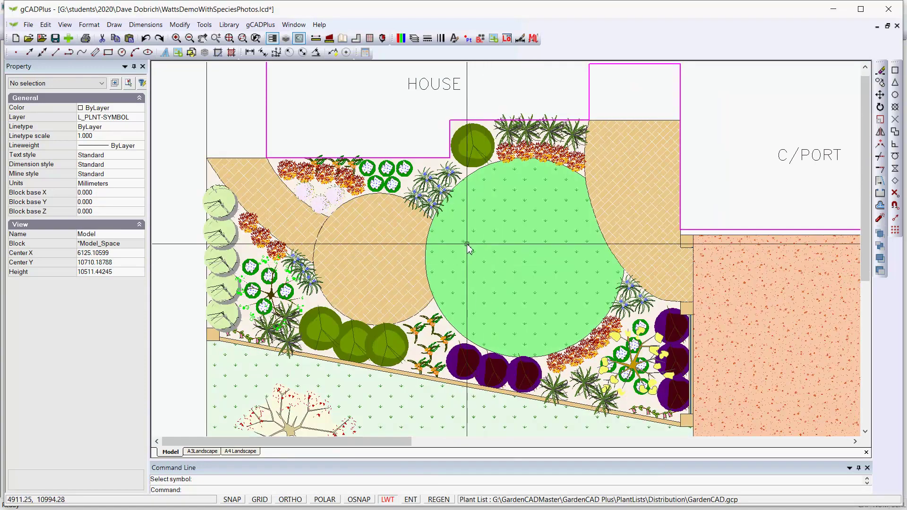
pyautogui.scroll(-2, 467, 246)
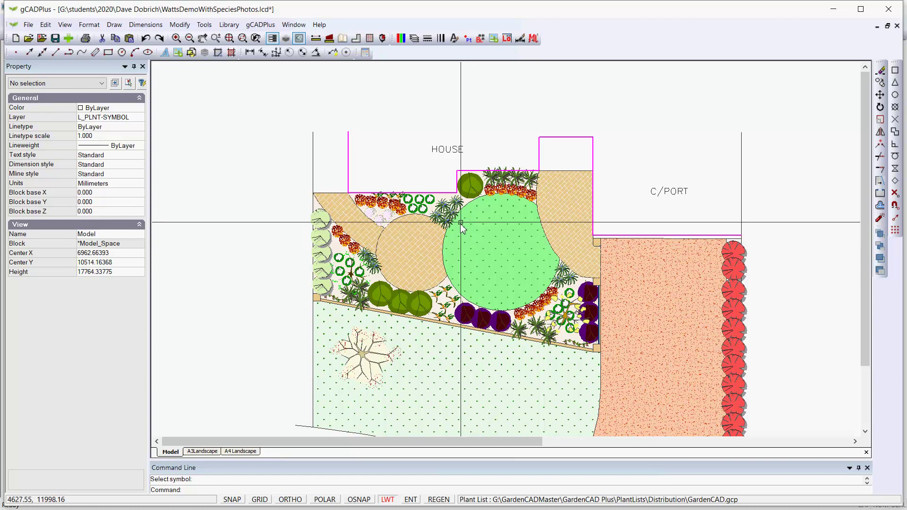
pyautogui.scroll(-1, 782, 349)
pyautogui.moveTo(781, 344); pyautogui.dragTo(429, 313, button='middle')
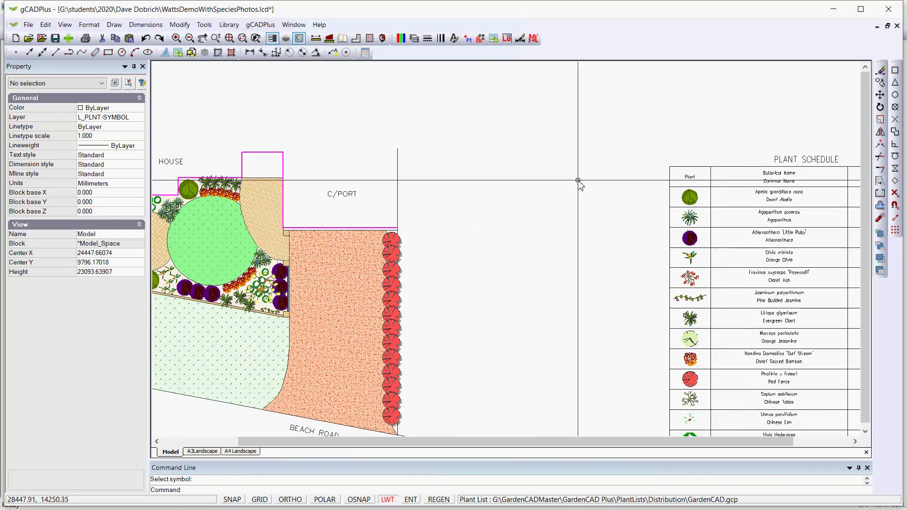
pyautogui.click(260, 24)
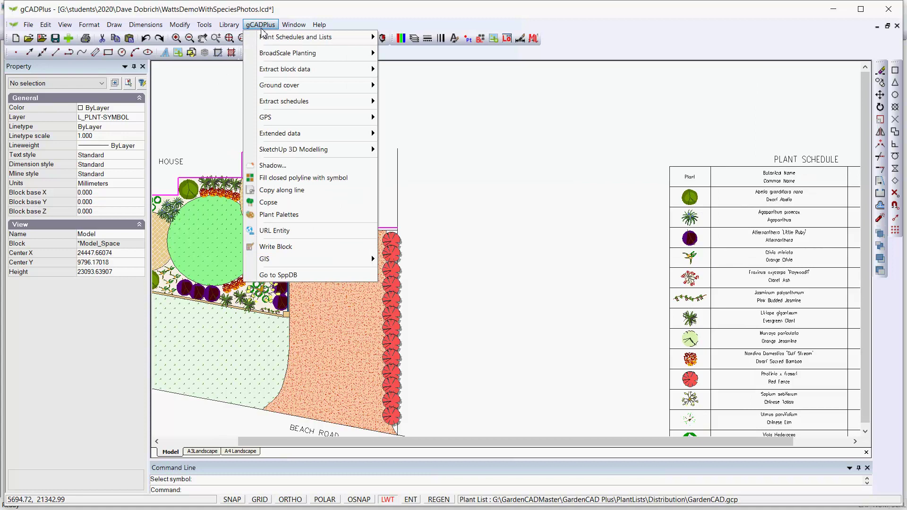
pyautogui.moveTo(302, 37)
pyautogui.moveTo(437, 172)
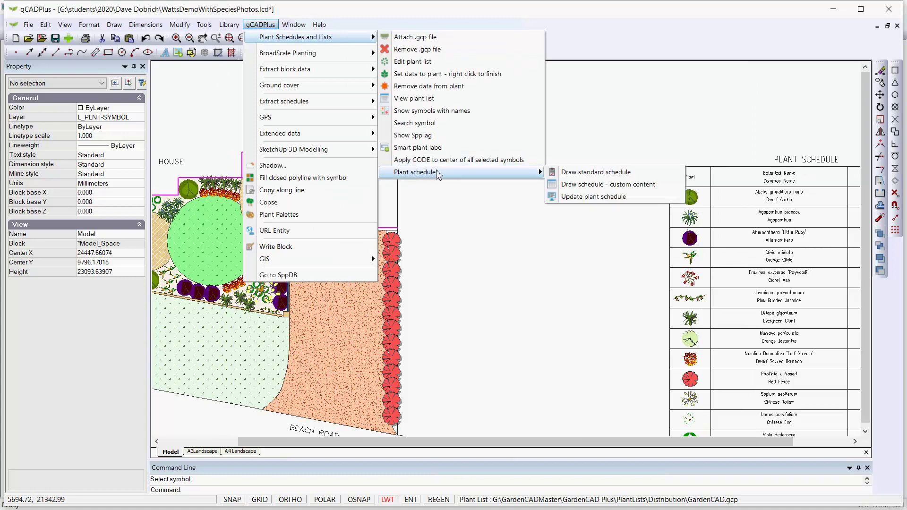
pyautogui.click(585, 196)
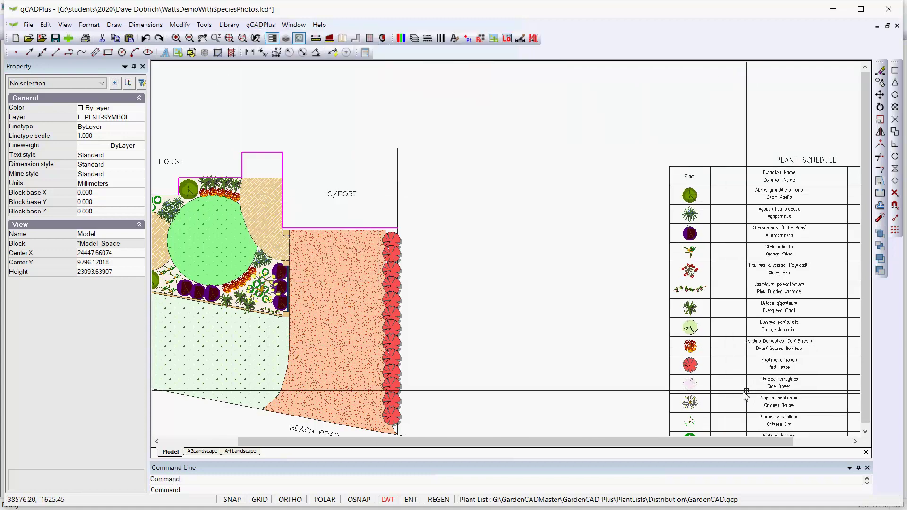
pyautogui.scroll(5, 781, 393)
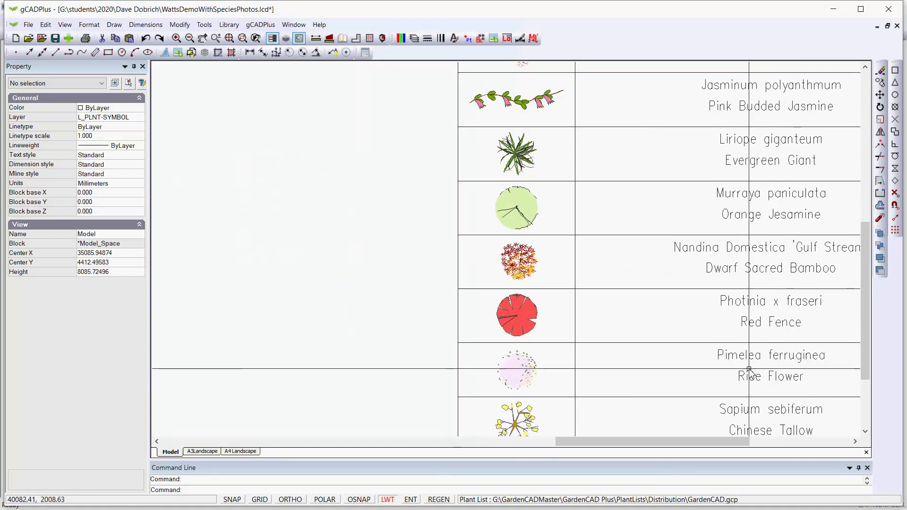
pyautogui.scroll(-5, 784, 362)
pyautogui.scroll(-2, 784, 361)
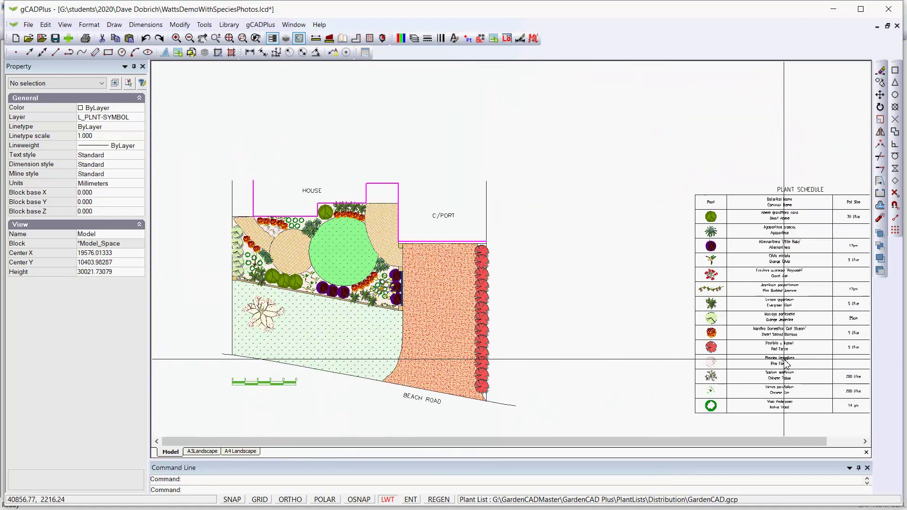
# Look up the species database records linked to a blue-flowered Agapanthus symbol and a pale pink Pimelea symbol in the garden bed
pyautogui.scroll(10, 273, 219)
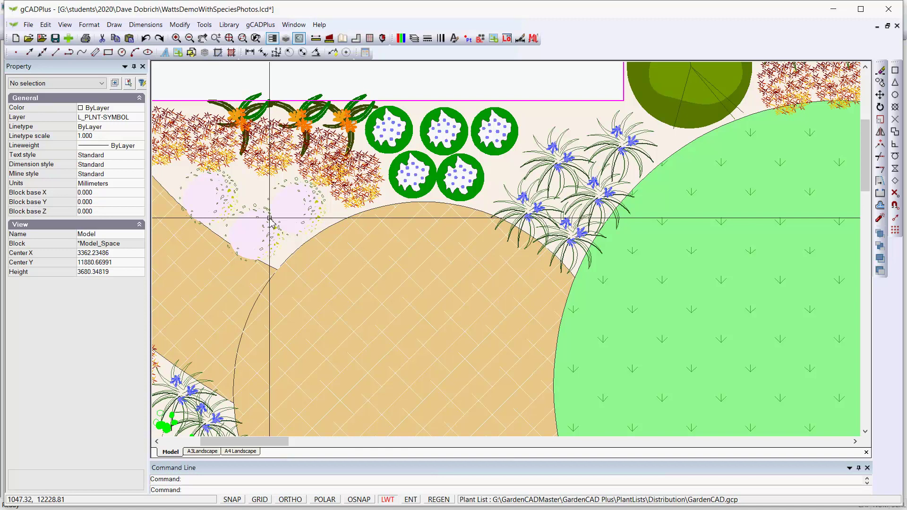
pyautogui.click(260, 25)
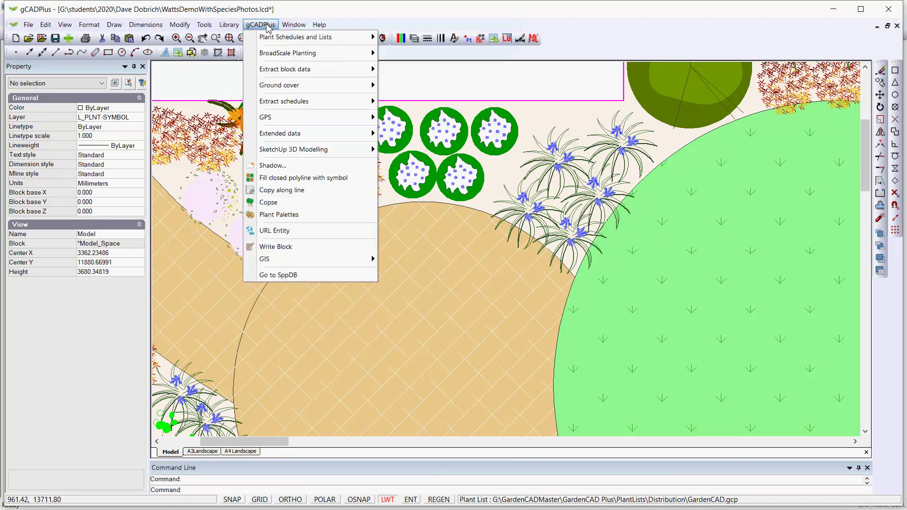
pyautogui.click(293, 276)
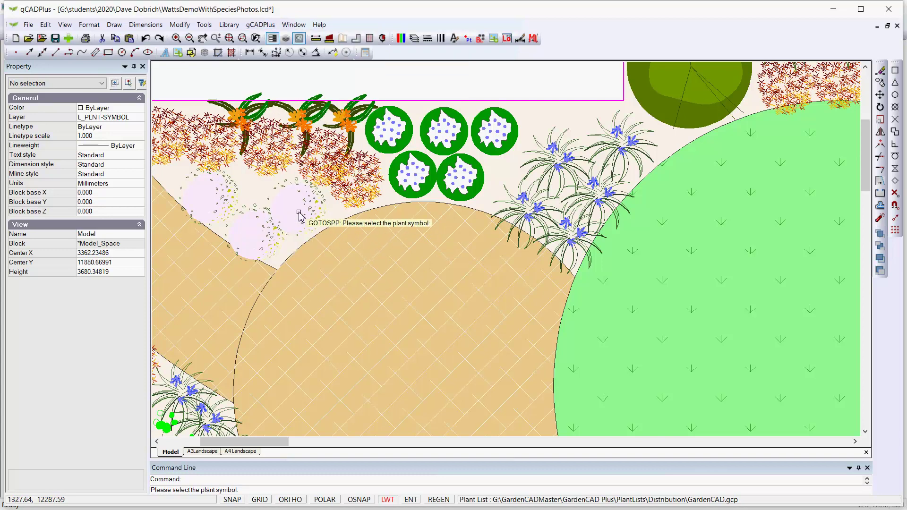
pyautogui.click(520, 216)
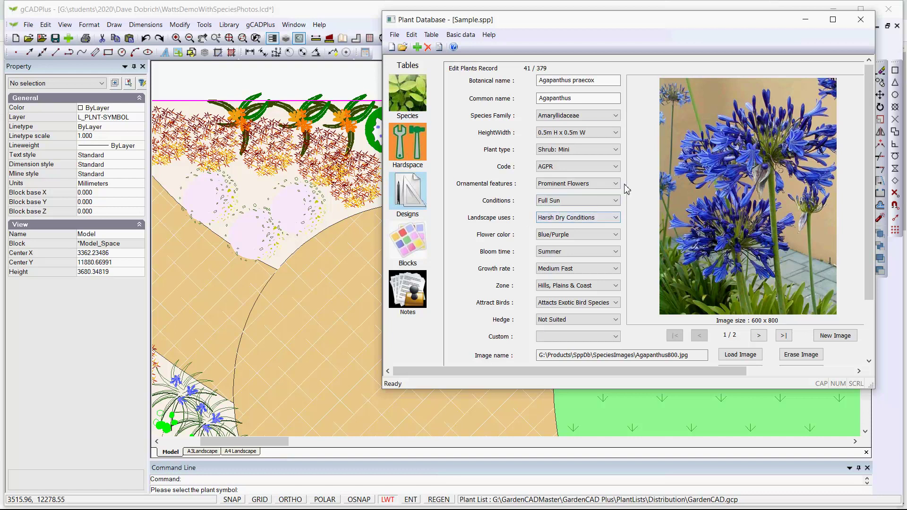
pyautogui.click(805, 22)
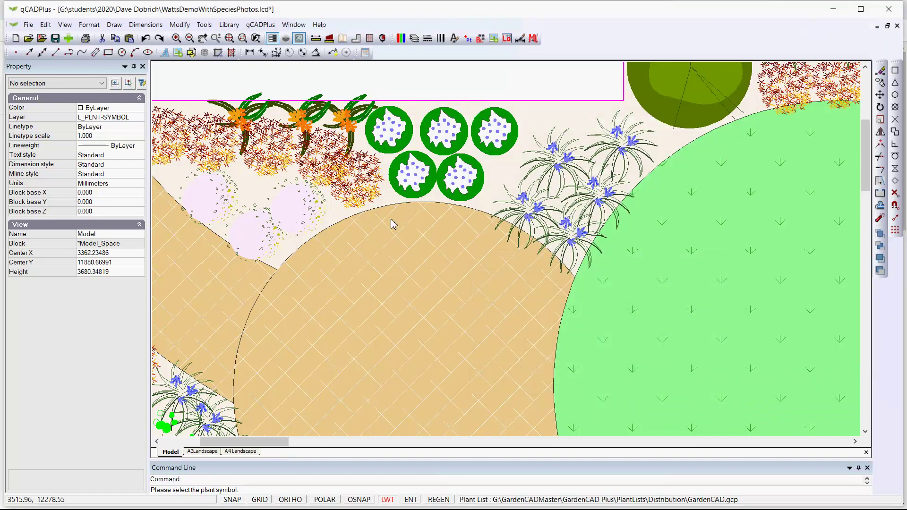
pyautogui.click(303, 226)
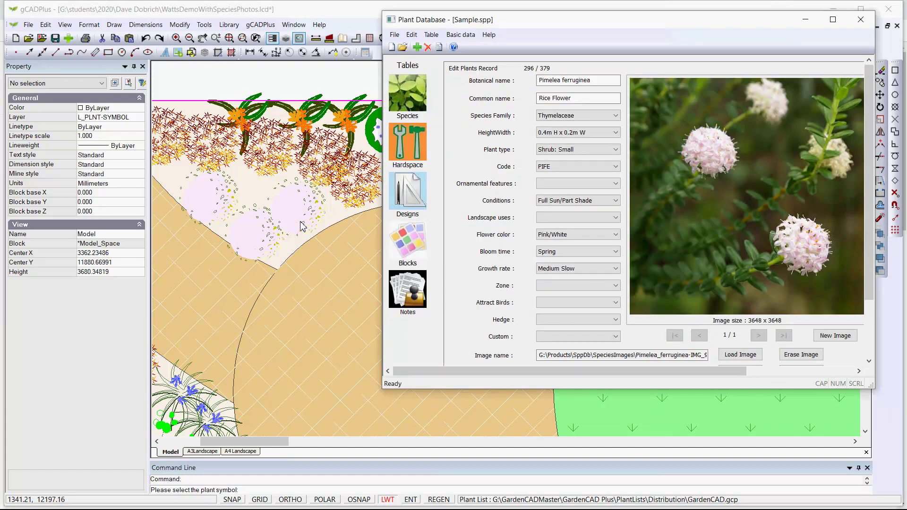